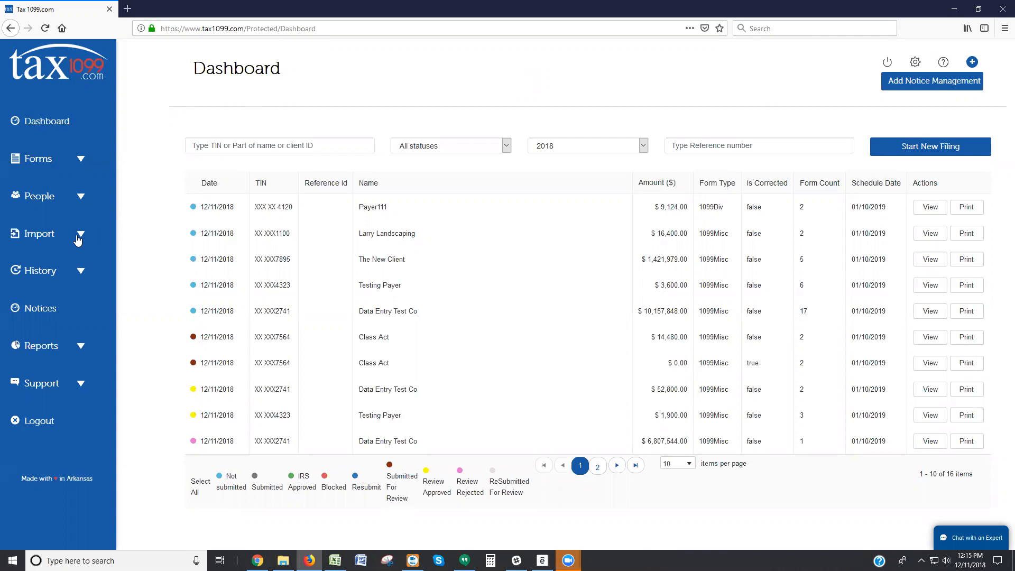
- Open the Excel spreadsheet bulk import for Form 1099-MISC
{"action": "left_click", "coordinate": [78, 236]}
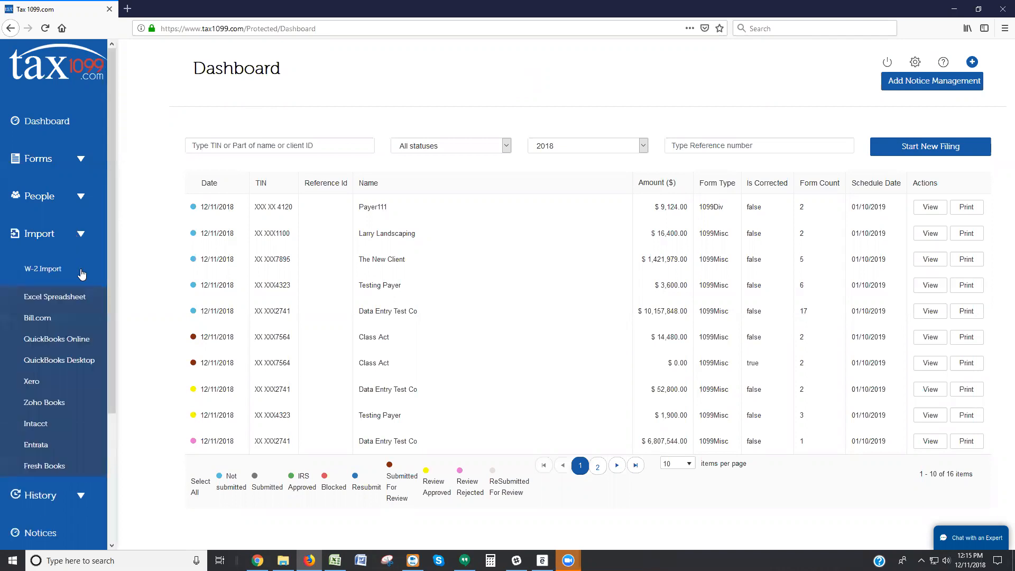
{"action": "left_click", "coordinate": [74, 299]}
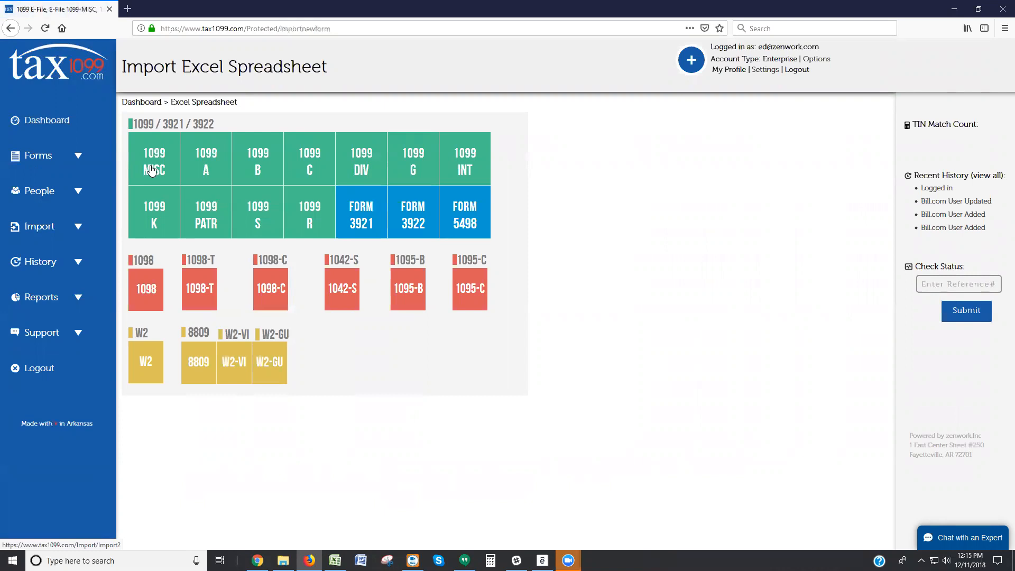
{"action": "left_click", "coordinate": [152, 169]}
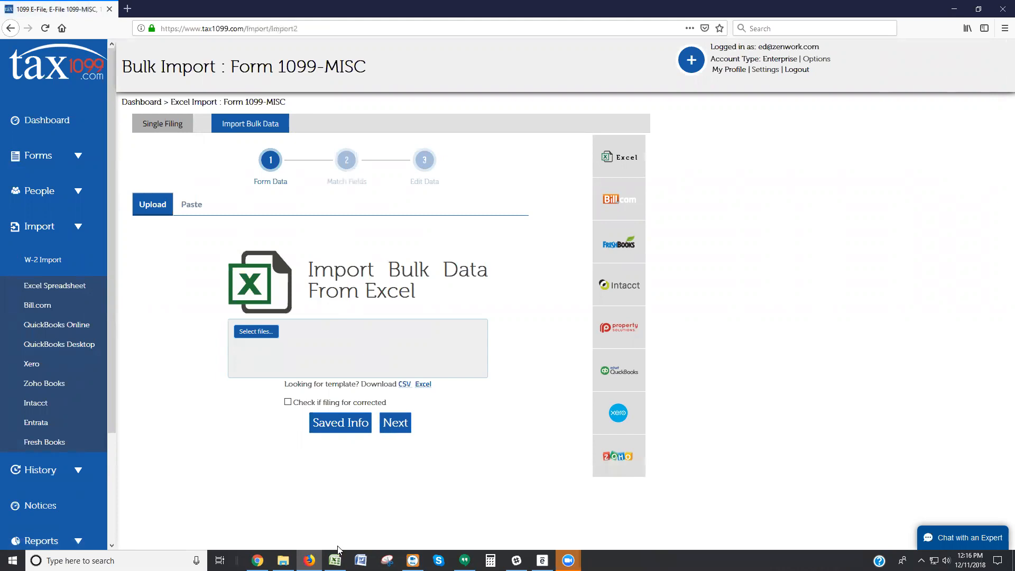
- Switch to 2018-SampleImport-MissingState-ClassAct.xlsx in Excel and examine its payer, recipient, box amount and state columns through Client ID
{"action": "mouse_move", "coordinate": [335, 559]}
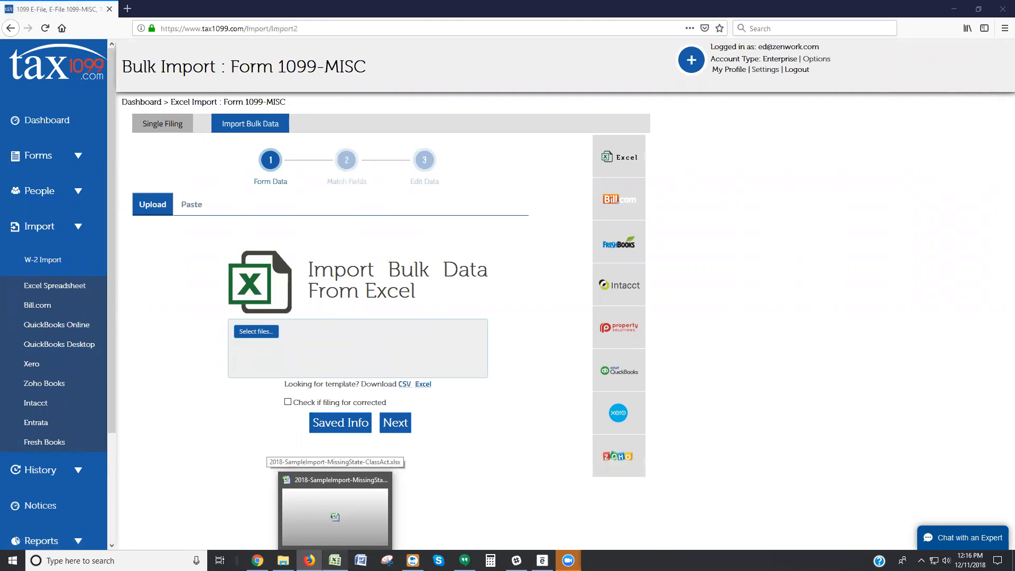
{"action": "left_click", "coordinate": [334, 516]}
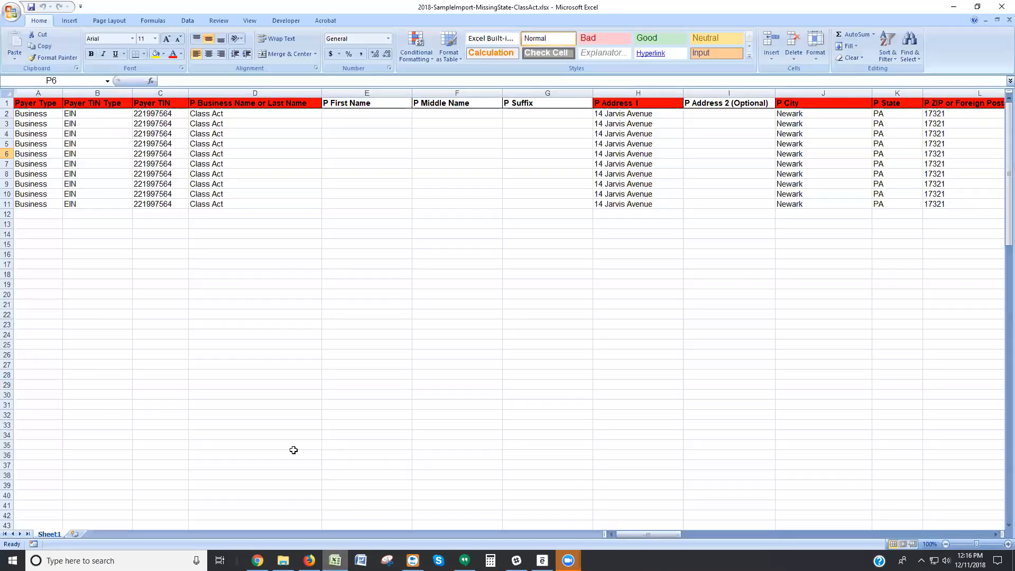
{"action": "left_click", "coordinate": [72, 121]}
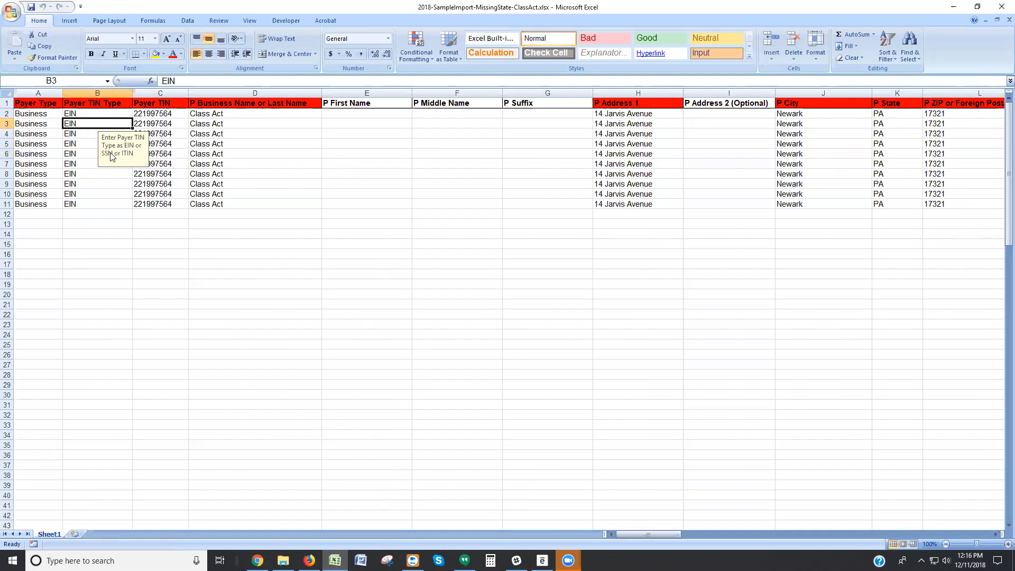
{"action": "left_click", "coordinate": [173, 153]}
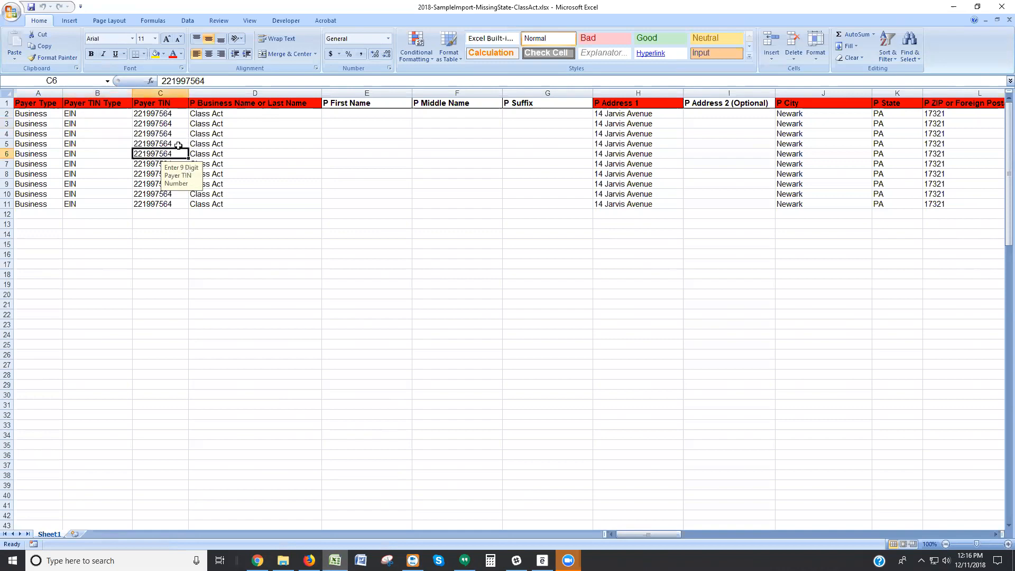
{"action": "left_click", "coordinate": [840, 532]}
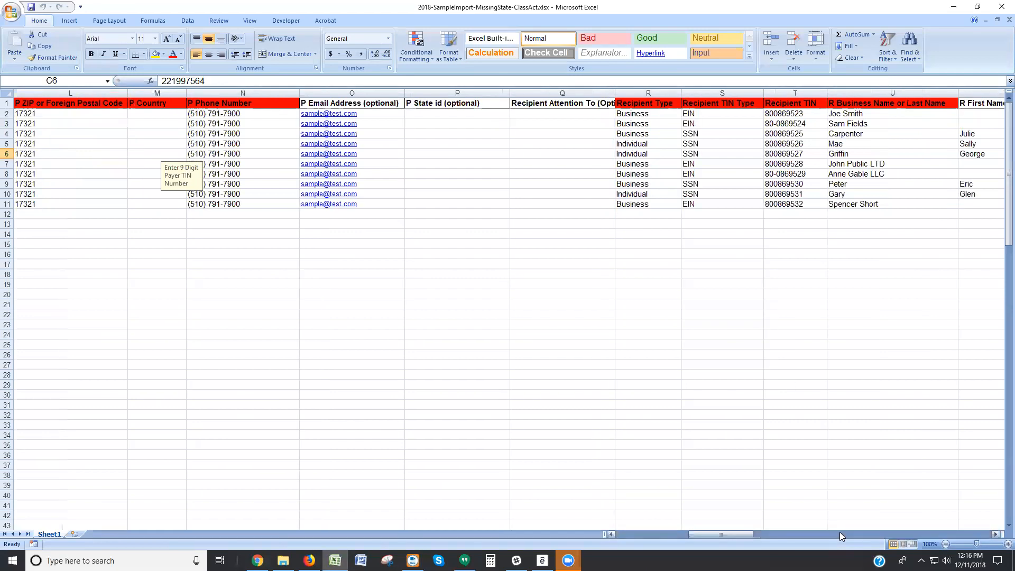
{"action": "left_click", "coordinate": [840, 532]}
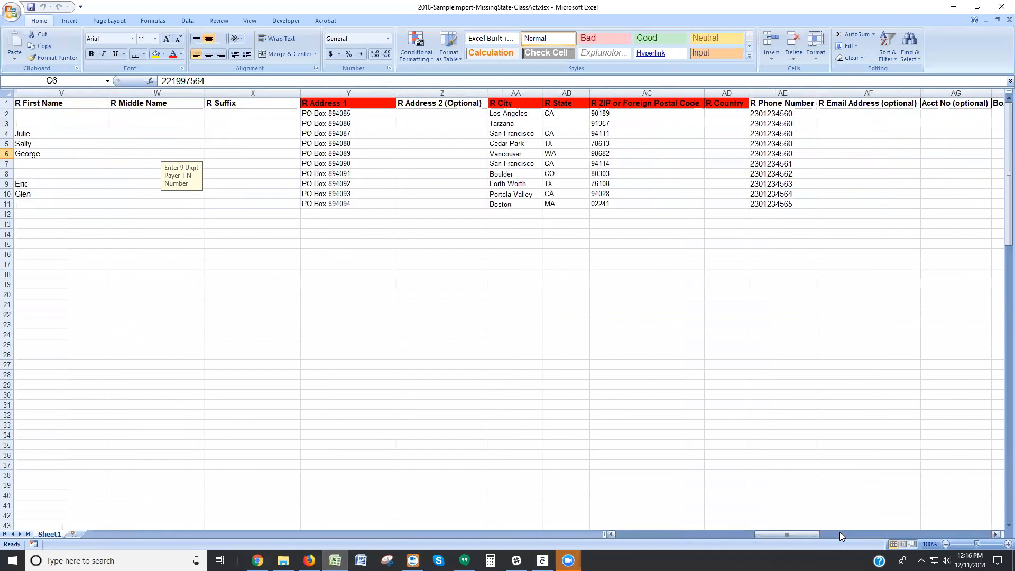
{"action": "left_click", "coordinate": [955, 532]}
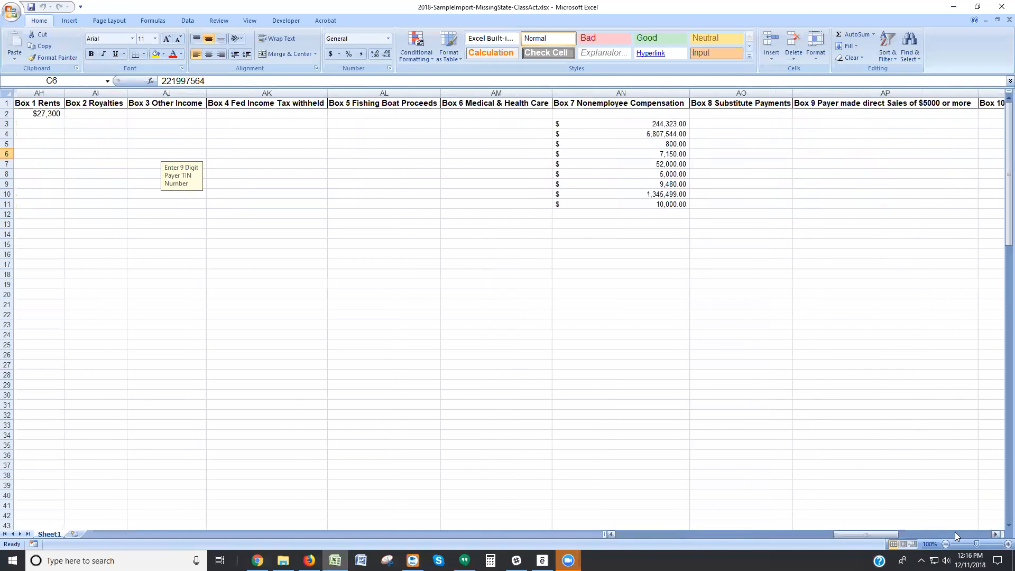
{"action": "left_click", "coordinate": [956, 535]}
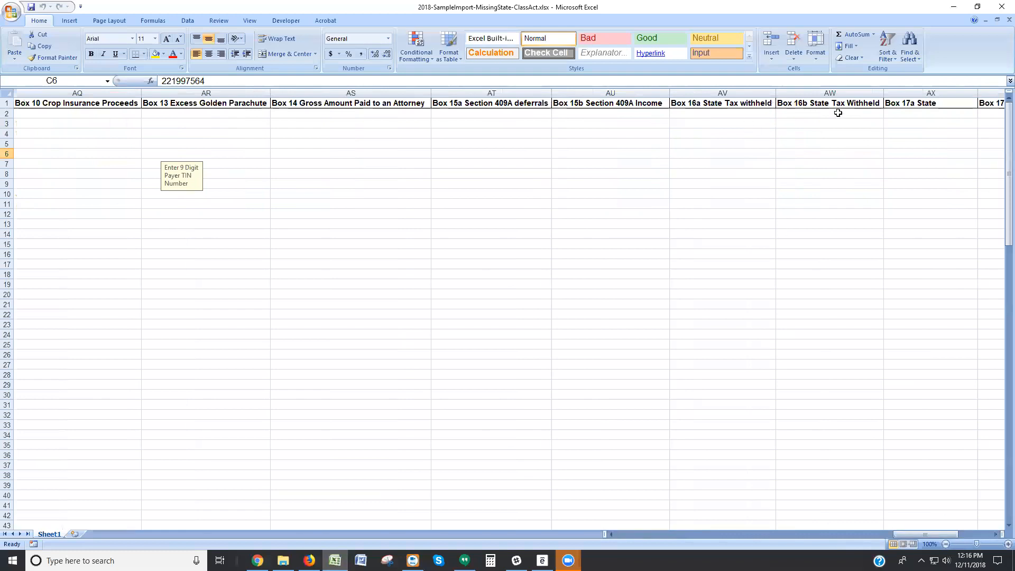
{"action": "left_click", "coordinate": [976, 533]}
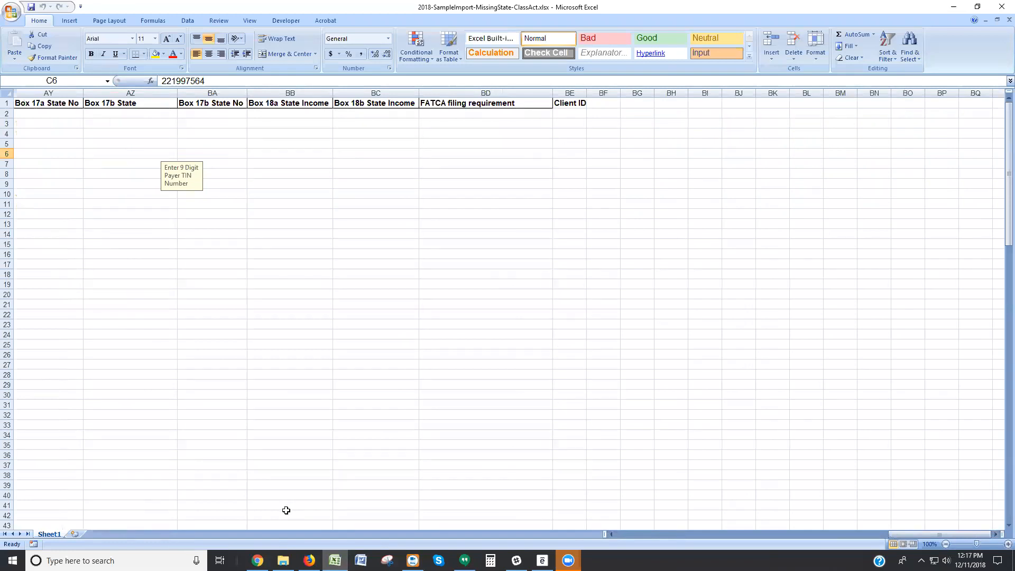
- Return to Tax1099 in Firefox, upload 2018-SampleImport-MissingState-ClassAct.xlsx as the bulk data file and continue to field matching
{"action": "left_click", "coordinate": [309, 561]}
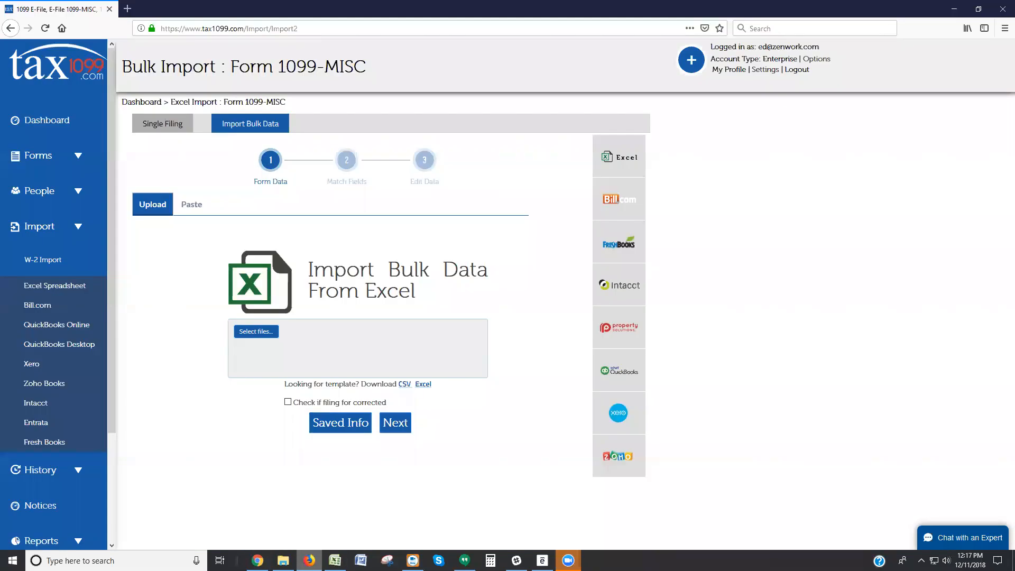
{"action": "left_click", "coordinate": [255, 332]}
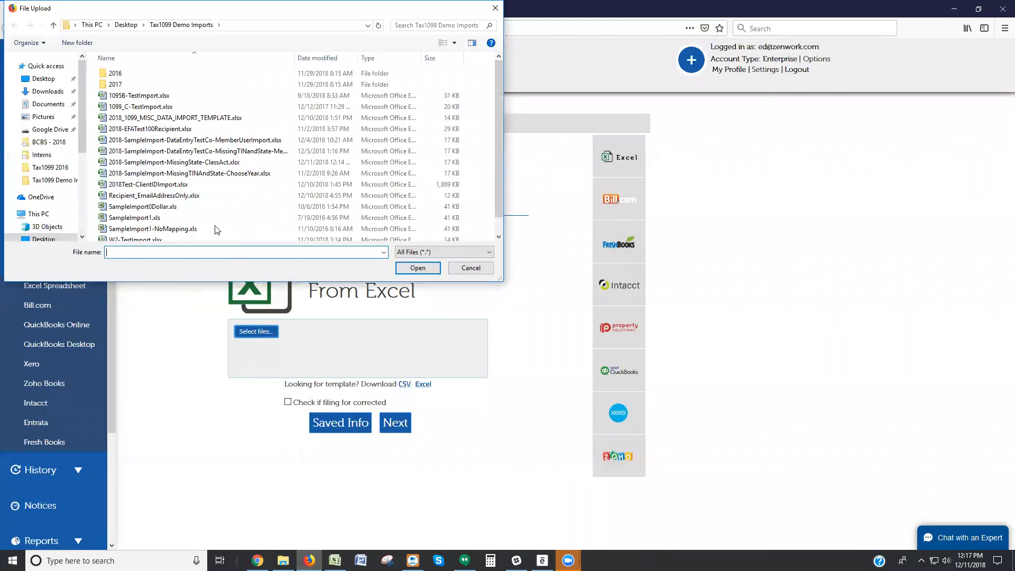
{"action": "left_click", "coordinate": [171, 163]}
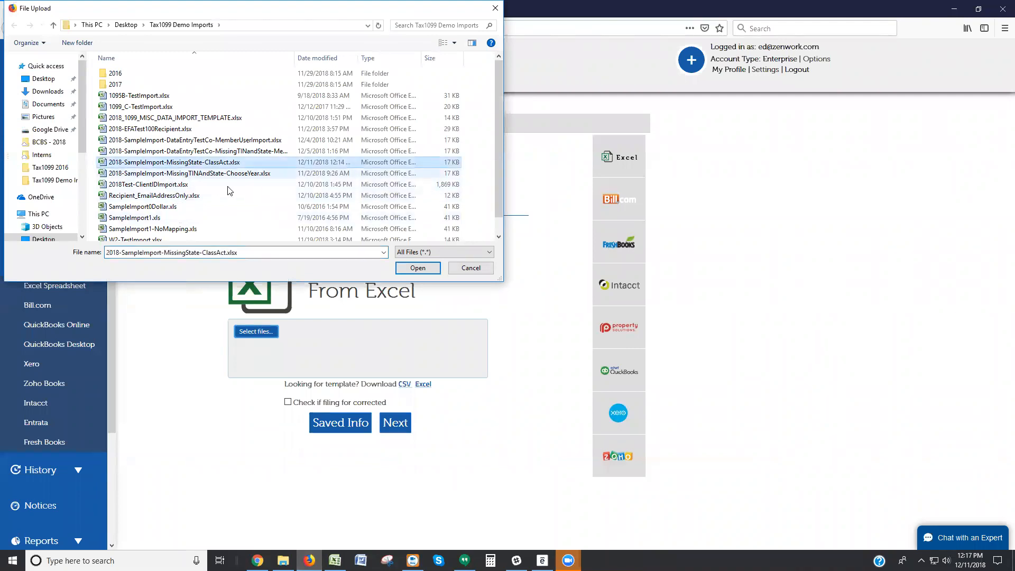
{"action": "left_click", "coordinate": [418, 269]}
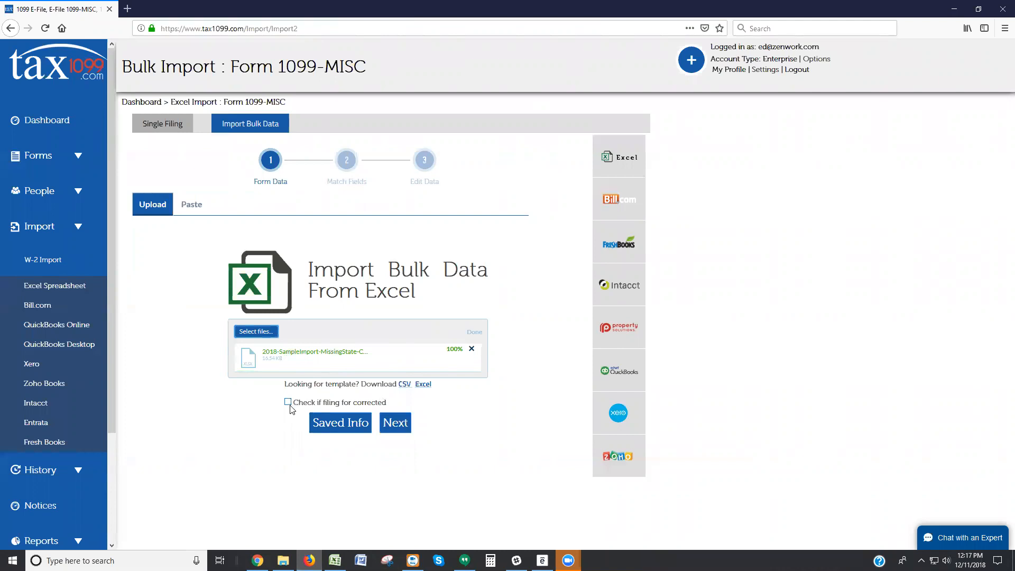
{"action": "left_click", "coordinate": [396, 430]}
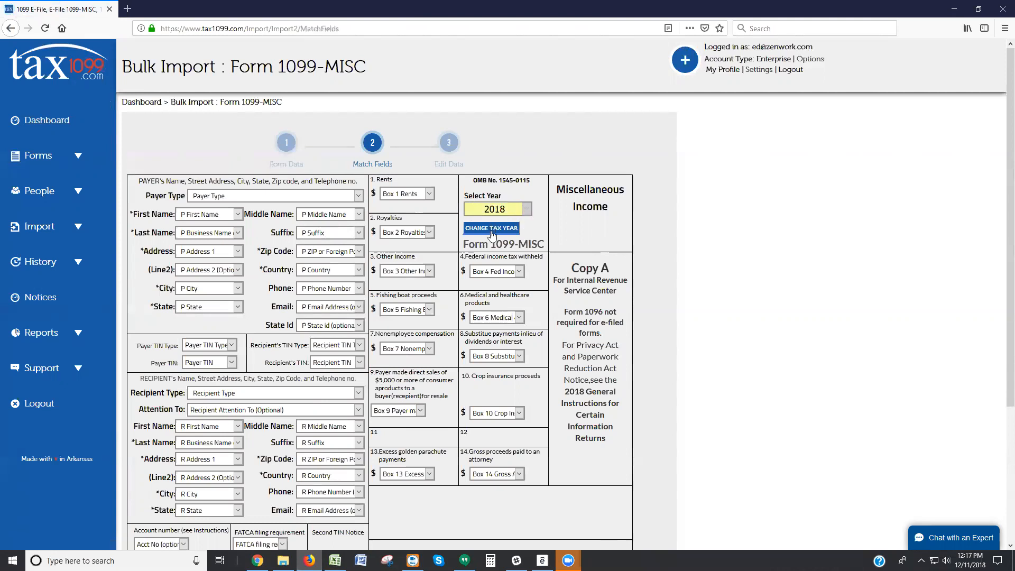
- Review the 1099-MISC field mapping for tax year 2018, accept it as is and continue to the data editing stage
{"action": "scroll", "coordinate": [423, 412], "scroll_direction": "down", "scroll_amount": 1}
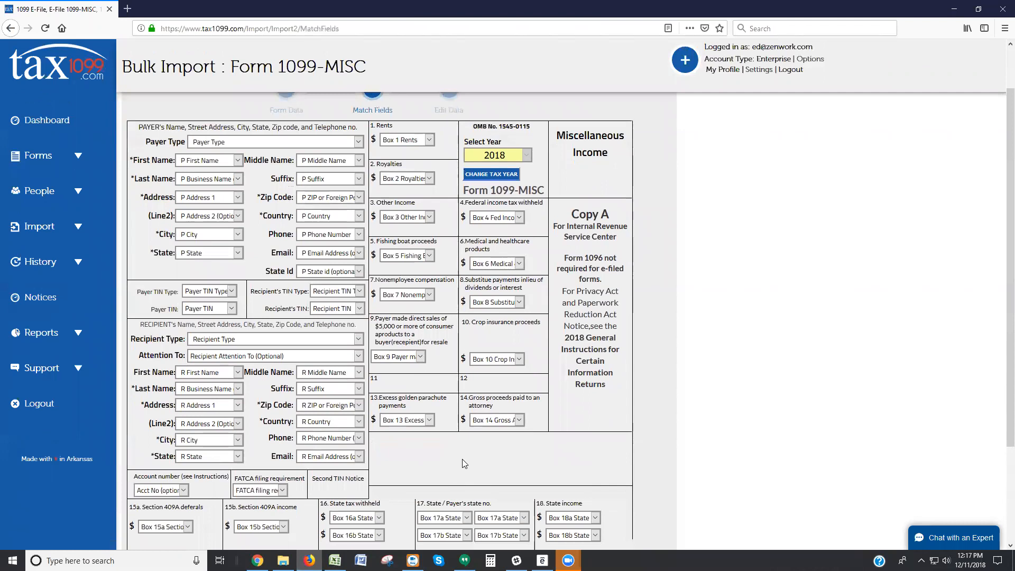
{"action": "scroll", "coordinate": [463, 460], "scroll_direction": "down", "scroll_amount": 2}
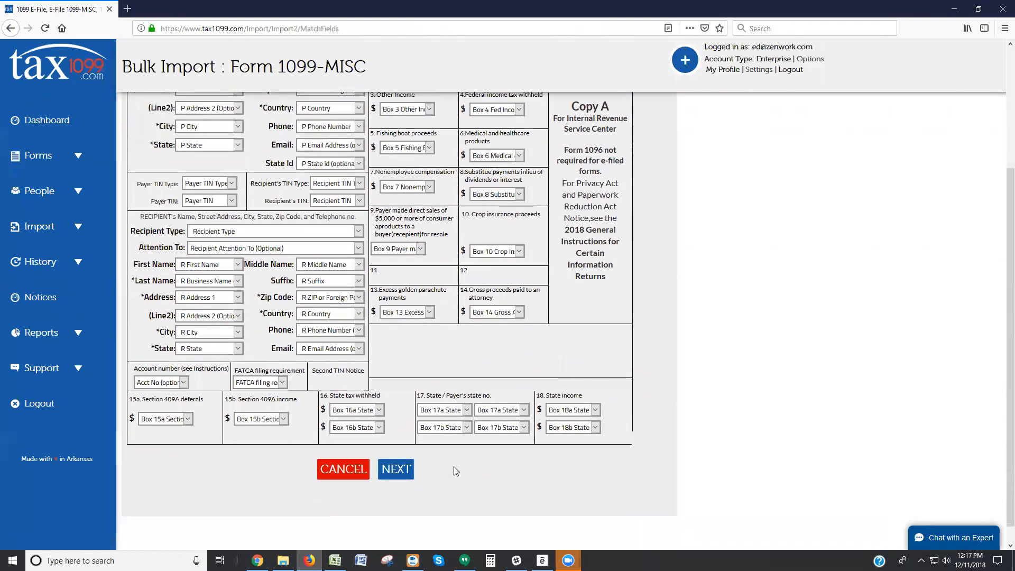
{"action": "left_click", "coordinate": [395, 473]}
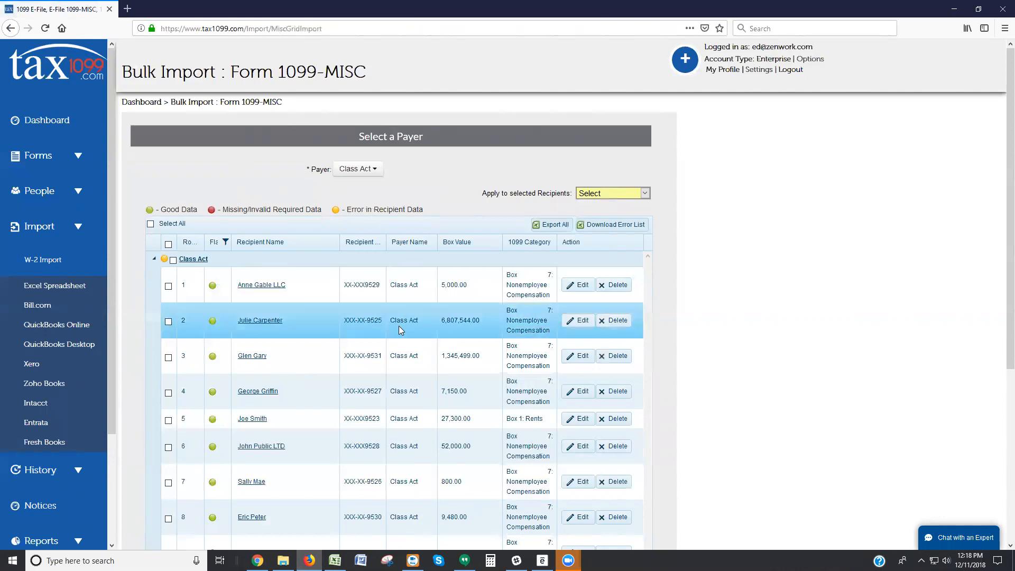
- Review the imported Class Act recipients and filter the list by flag to only those with missing or invalid required data
{"action": "scroll", "coordinate": [399, 326], "scroll_direction": "down", "scroll_amount": 1}
{"action": "scroll", "coordinate": [398, 328], "scroll_direction": "down", "scroll_amount": 1}
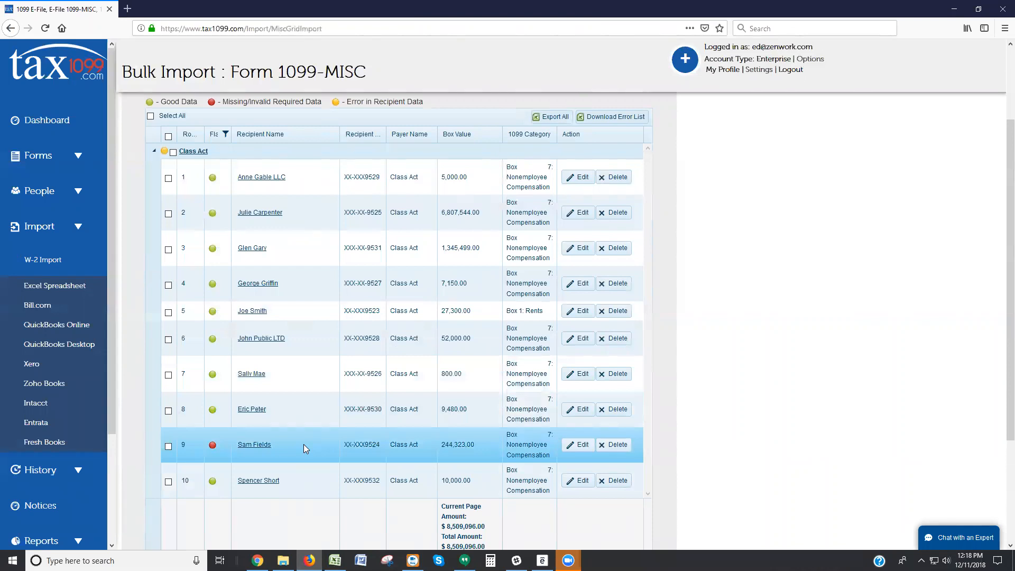
{"action": "scroll", "coordinate": [304, 448], "scroll_direction": "up", "scroll_amount": 2}
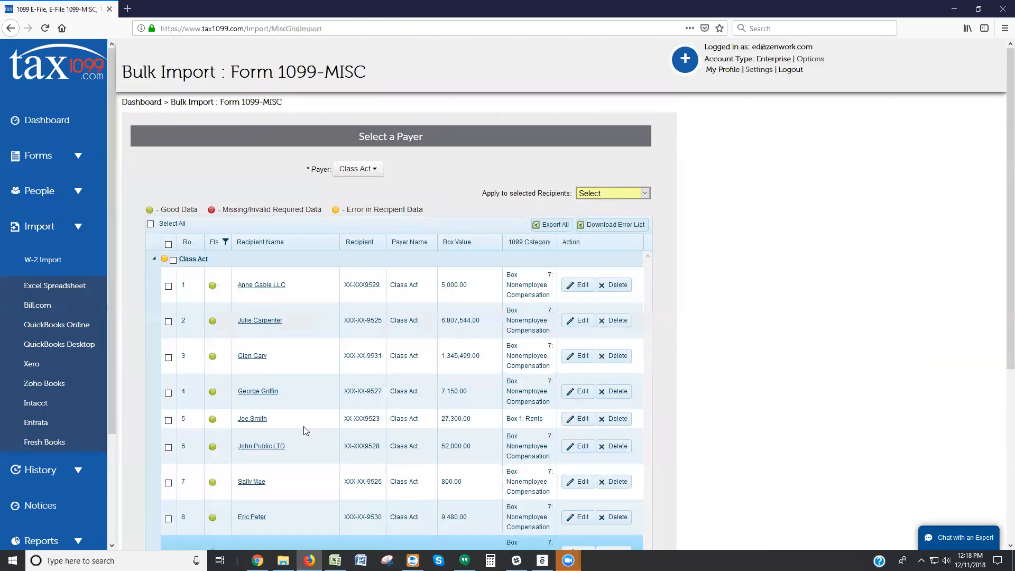
{"action": "left_click", "coordinate": [227, 244]}
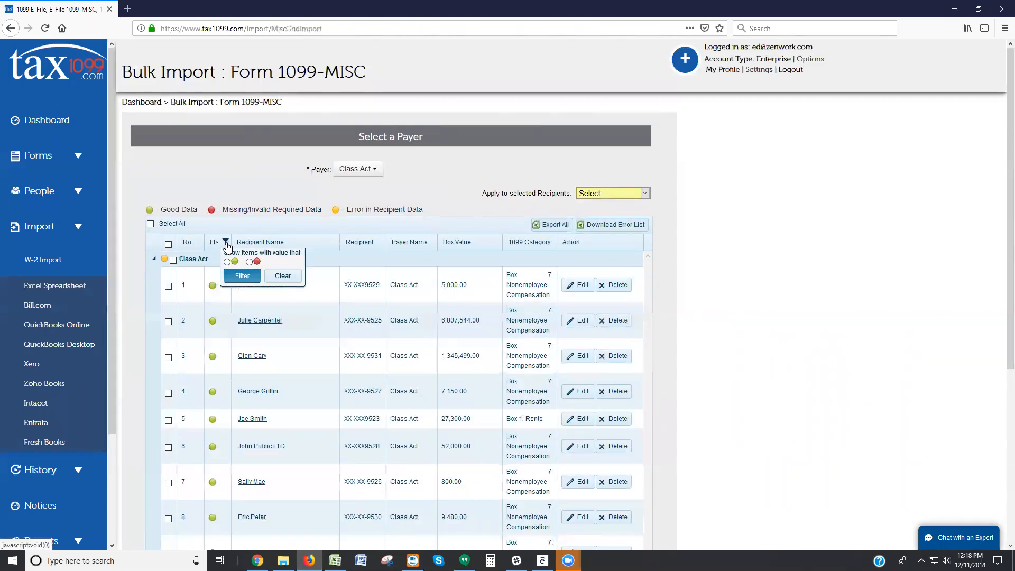
{"action": "left_click", "coordinate": [250, 267]}
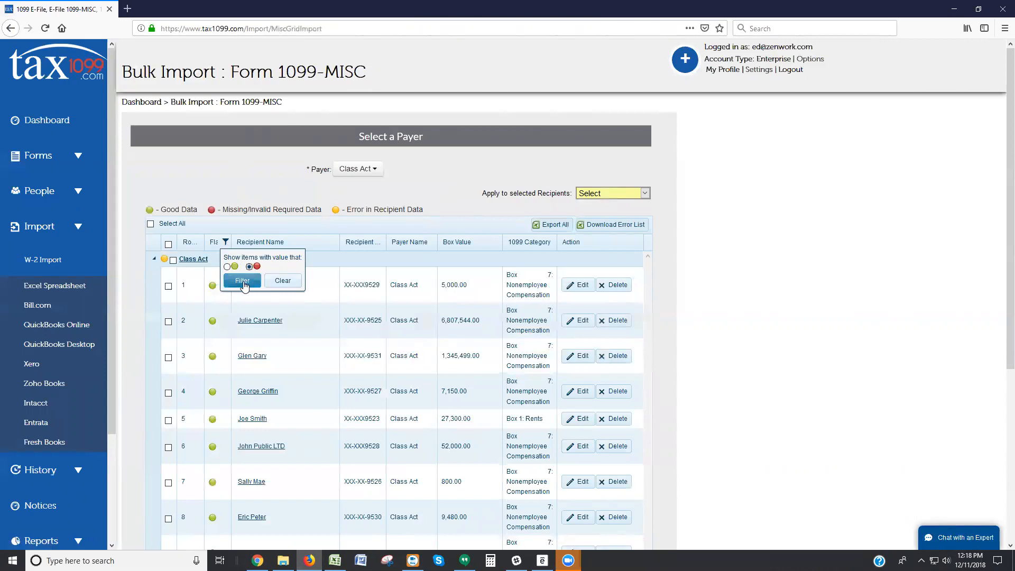
{"action": "left_click", "coordinate": [243, 281]}
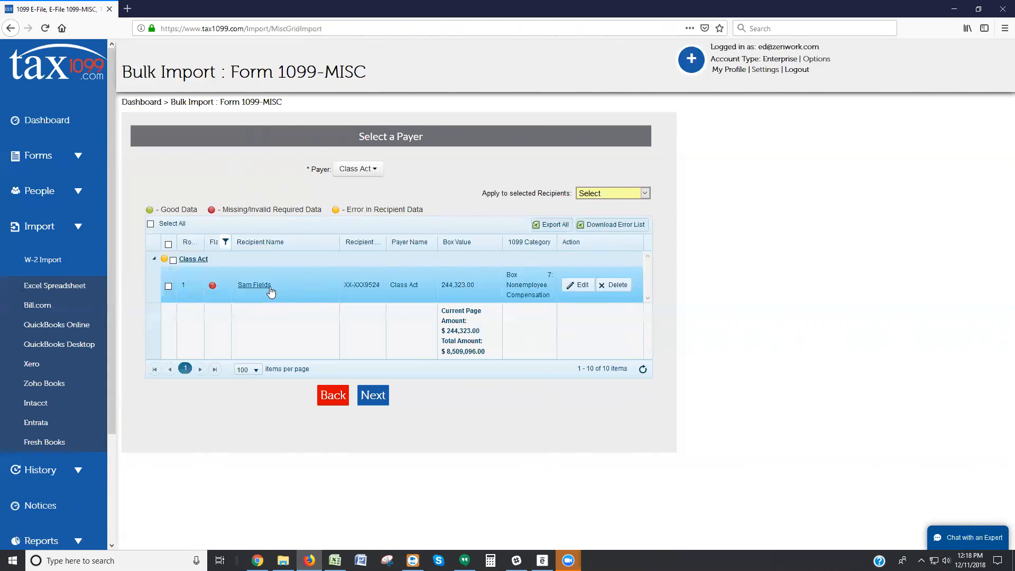
- Set the red-flagged recipient's state to California and update the recipient record
{"action": "left_click", "coordinate": [259, 286]}
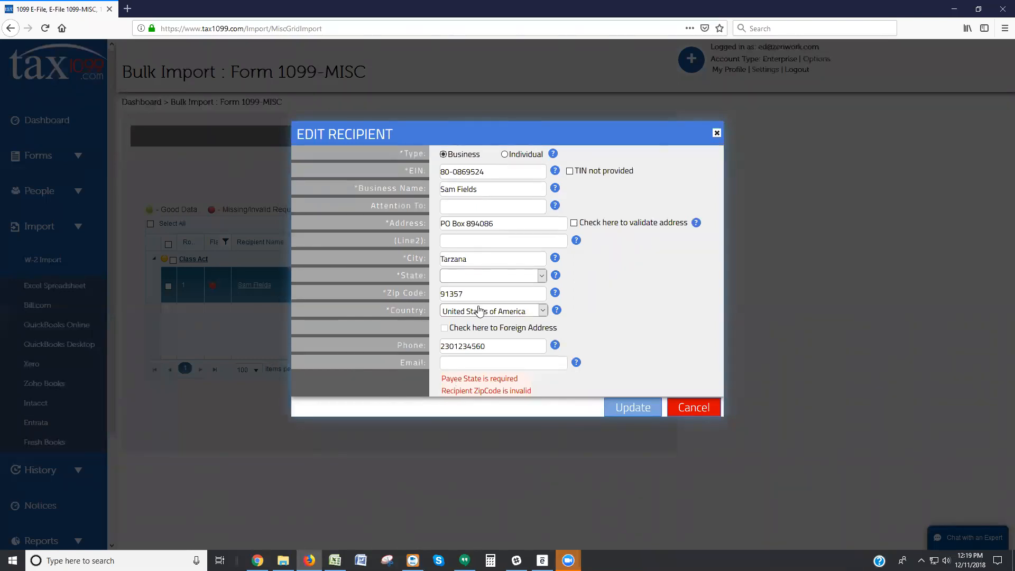
{"action": "left_click", "coordinate": [531, 279]}
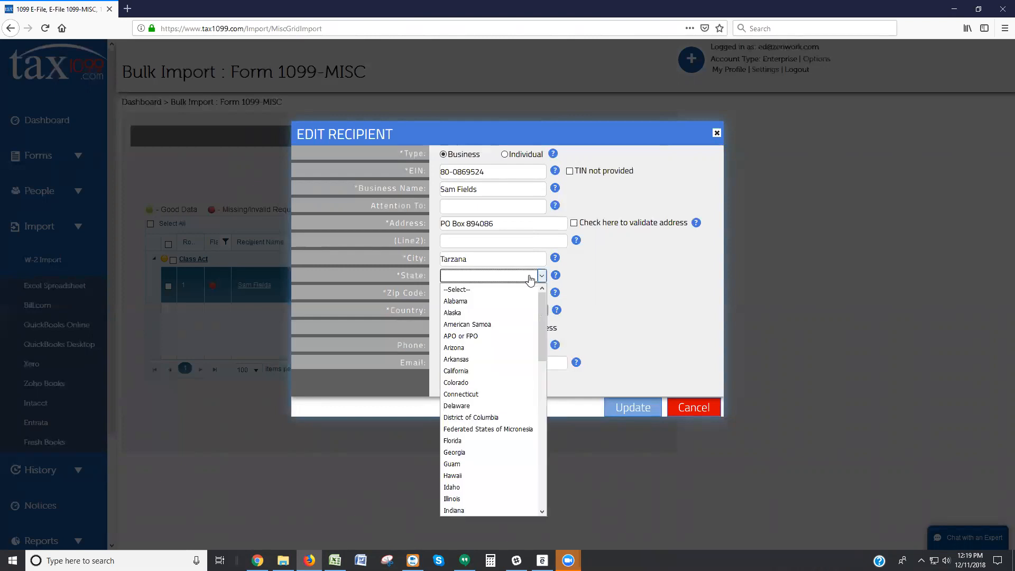
{"action": "left_click", "coordinate": [480, 375]}
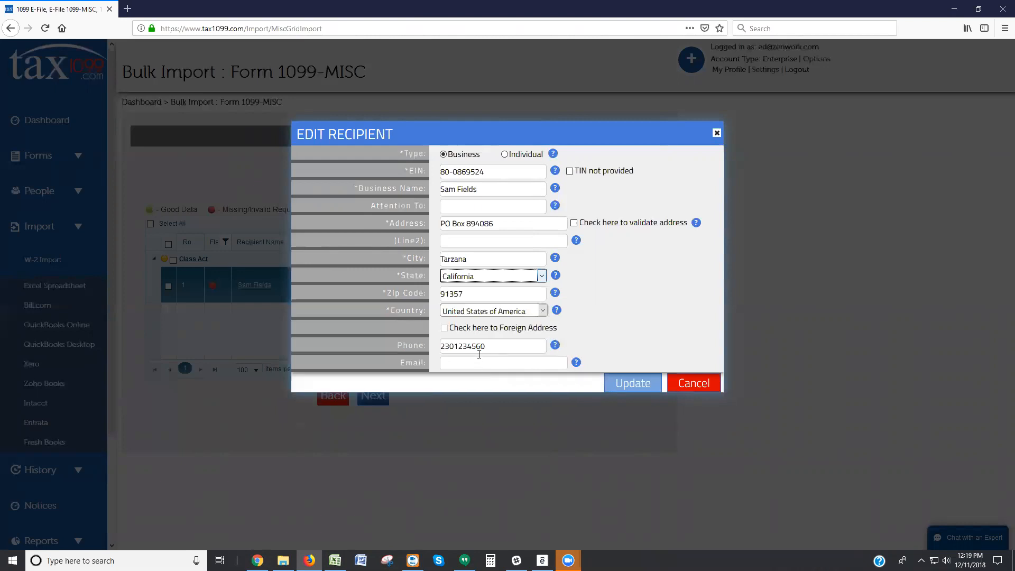
{"action": "left_click", "coordinate": [630, 389]}
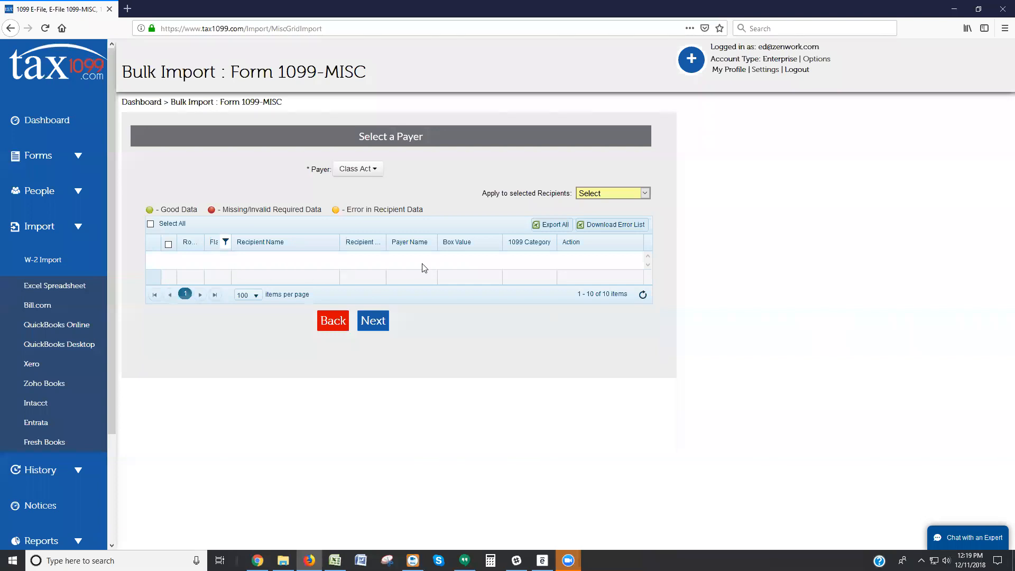
- Clear the flag filter and check the data flags in the full recipient list
{"action": "left_click", "coordinate": [225, 241]}
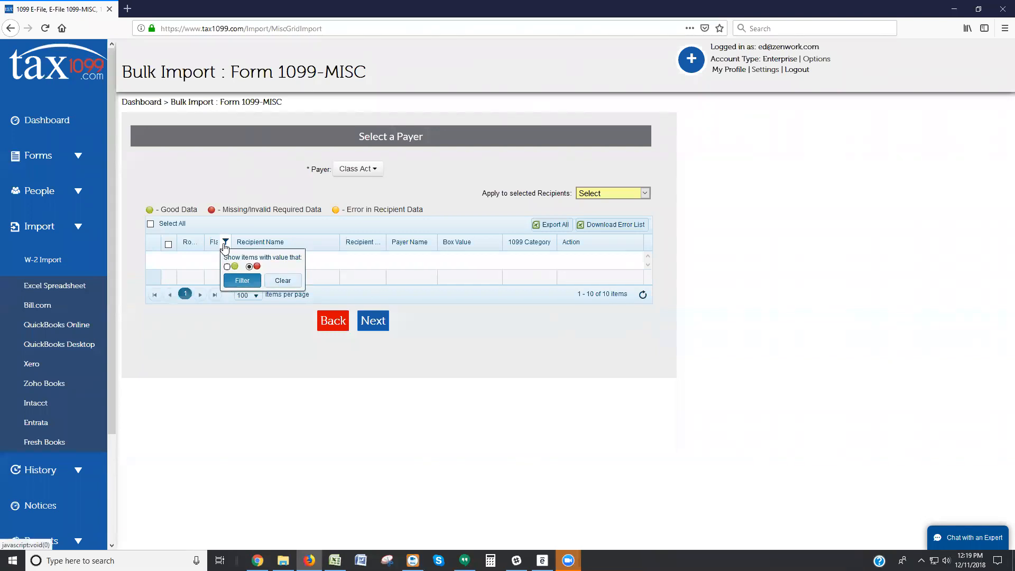
{"action": "left_click", "coordinate": [283, 280]}
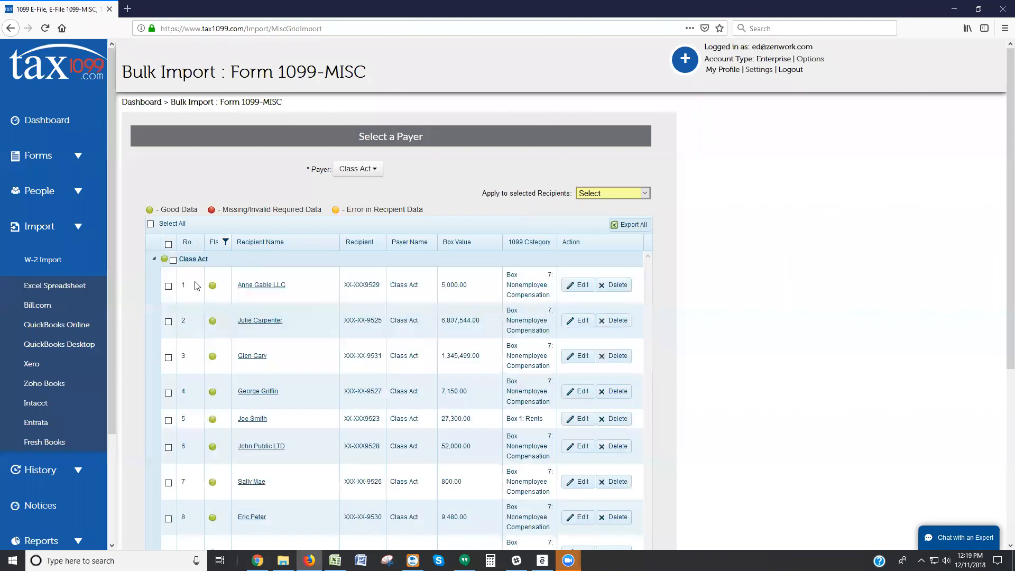
{"action": "scroll", "coordinate": [233, 423], "scroll_direction": "down", "scroll_amount": 2}
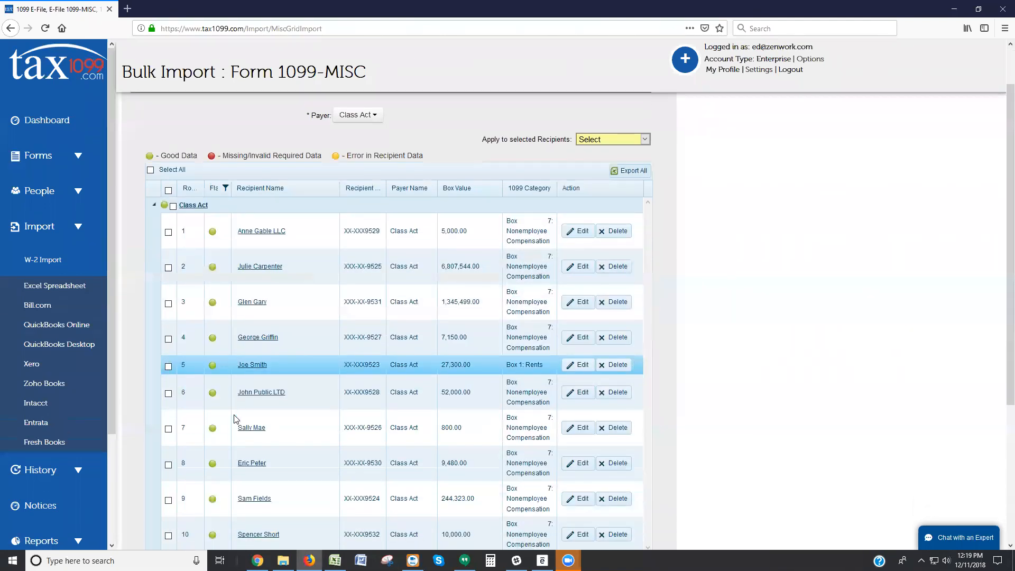
{"action": "scroll", "coordinate": [234, 416], "scroll_direction": "up", "scroll_amount": 1}
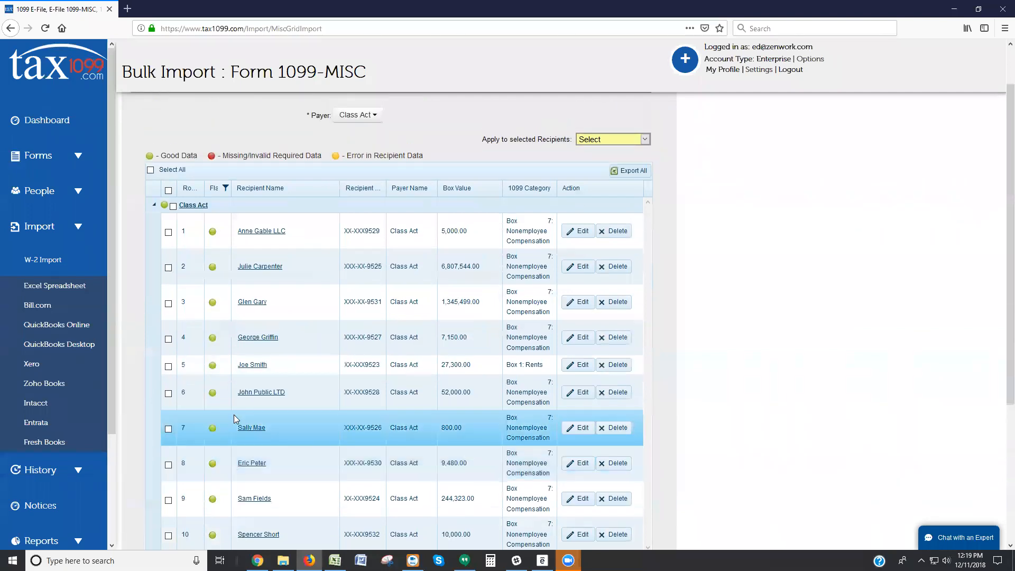
- Open the first recipient's row for inline editing of box value and 1099 category, and cancel without changes
{"action": "left_click", "coordinate": [575, 237]}
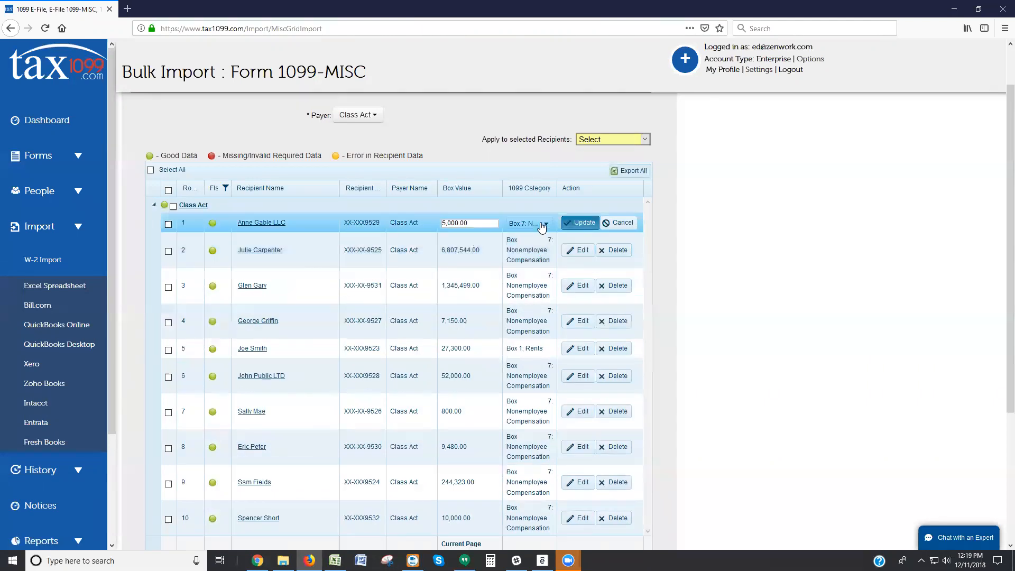
{"action": "left_click", "coordinate": [616, 223]}
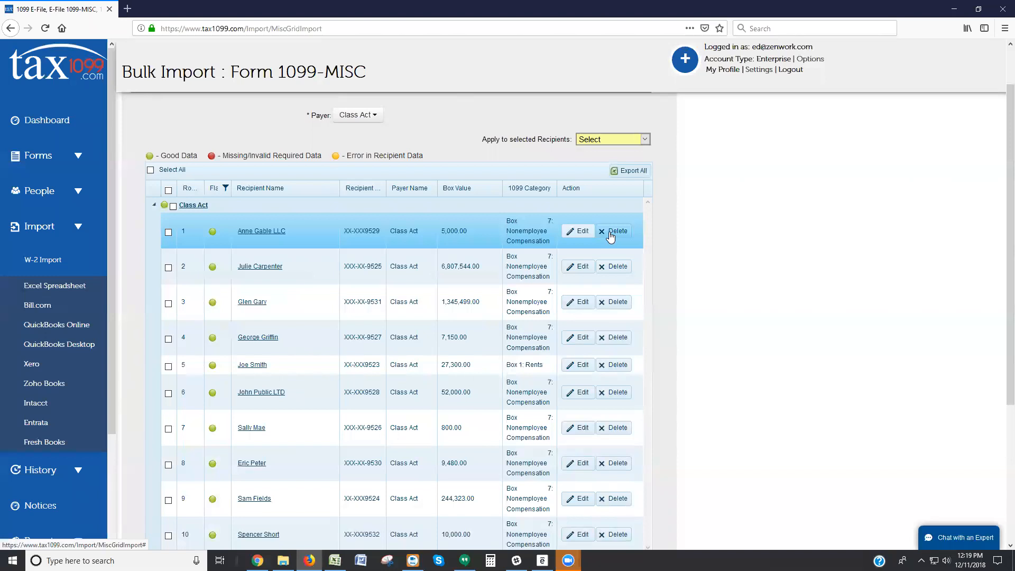
- Select the first two recipients and check which 1099 box categories can be applied to them, without choosing one
{"action": "left_click", "coordinate": [168, 232]}
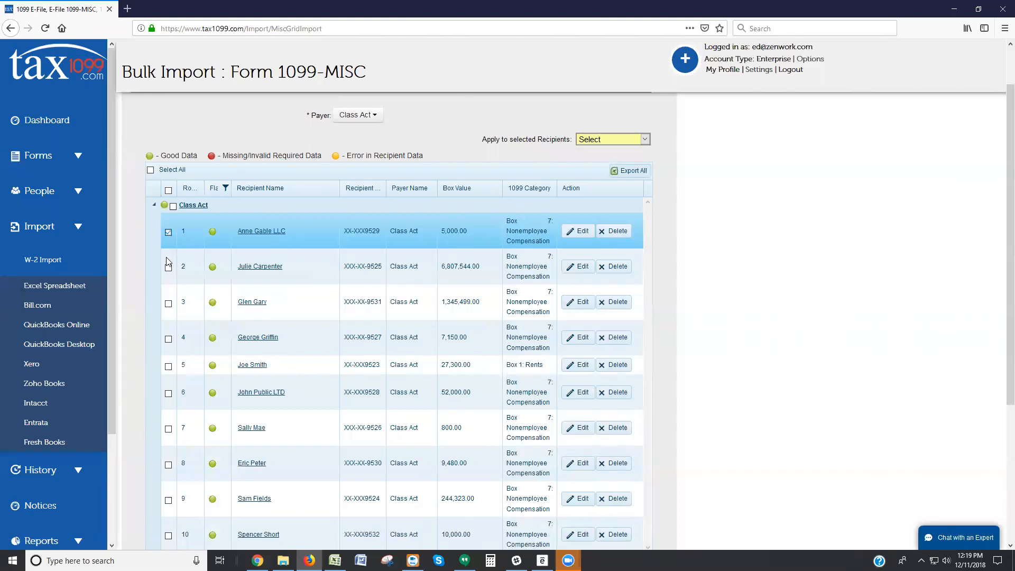
{"action": "left_click", "coordinate": [168, 266]}
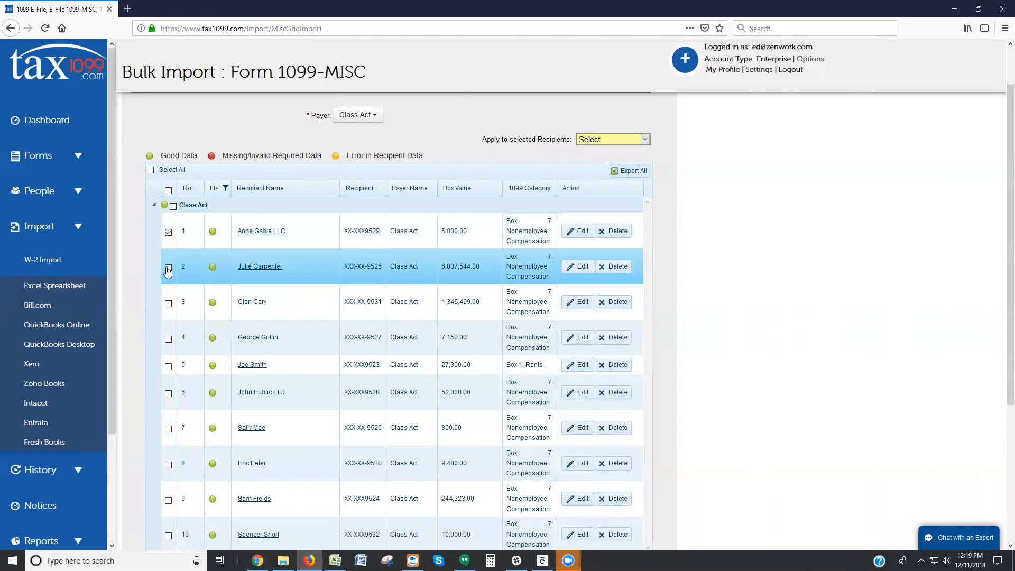
{"action": "left_click", "coordinate": [636, 142]}
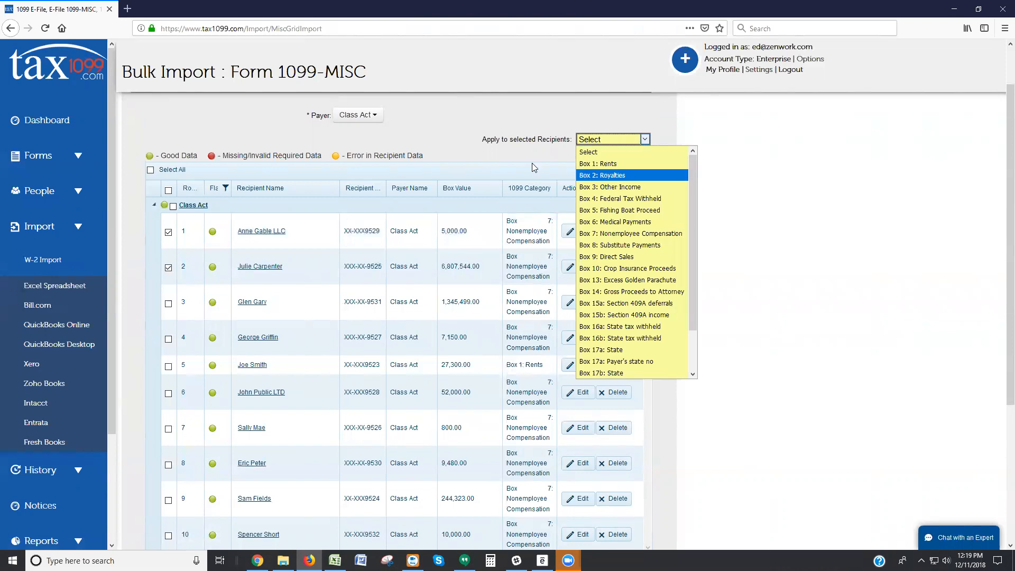
{"action": "left_click", "coordinate": [518, 158]}
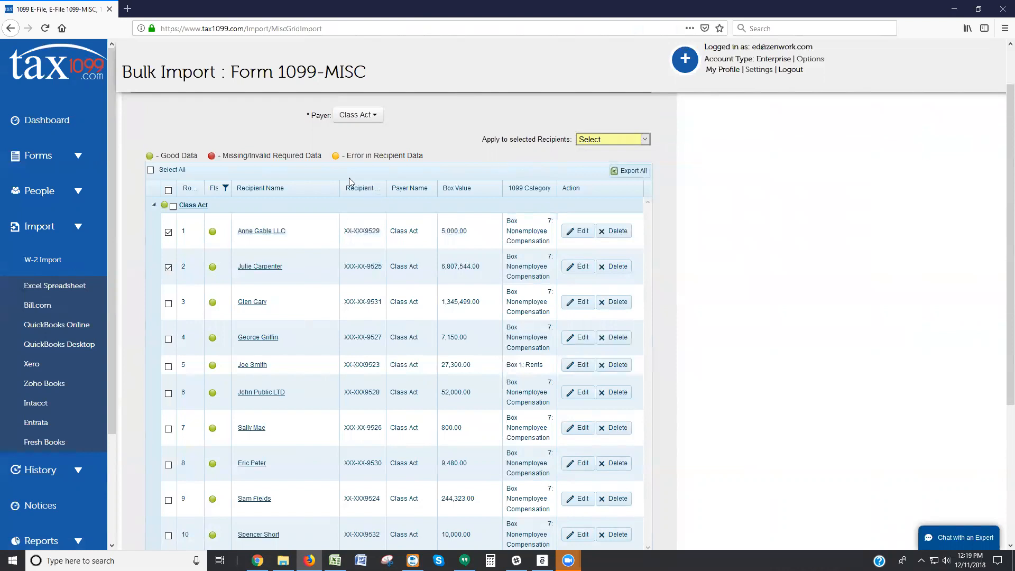
- Select all Class Act recipients and check the page size options of the list without changing them
{"action": "left_click", "coordinate": [151, 171]}
{"action": "scroll", "coordinate": [385, 193], "scroll_direction": "down", "scroll_amount": 4}
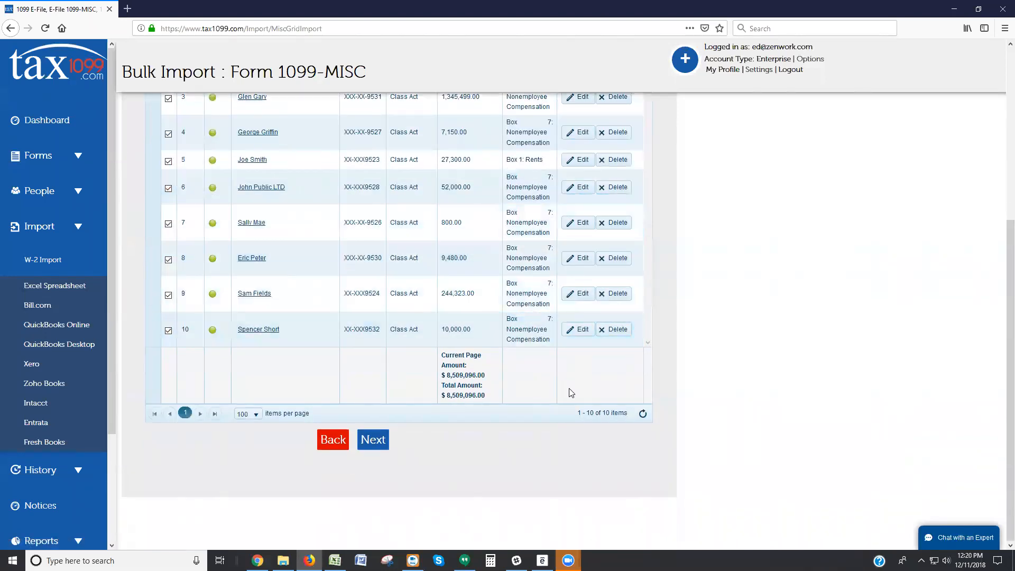
{"action": "left_click", "coordinate": [252, 418]}
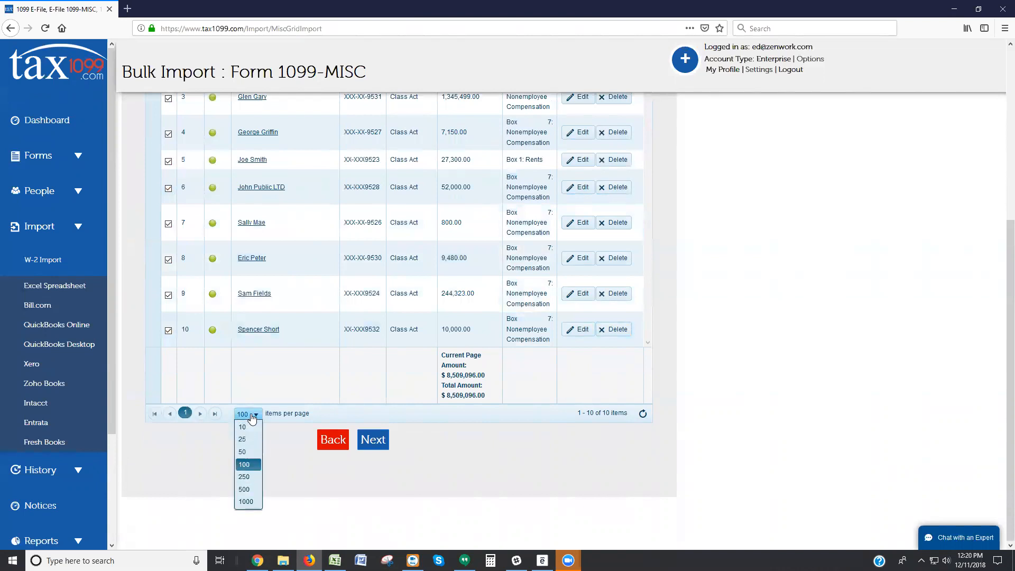
{"action": "left_click", "coordinate": [283, 383]}
{"action": "scroll", "coordinate": [336, 306], "scroll_direction": "up", "scroll_amount": 5}
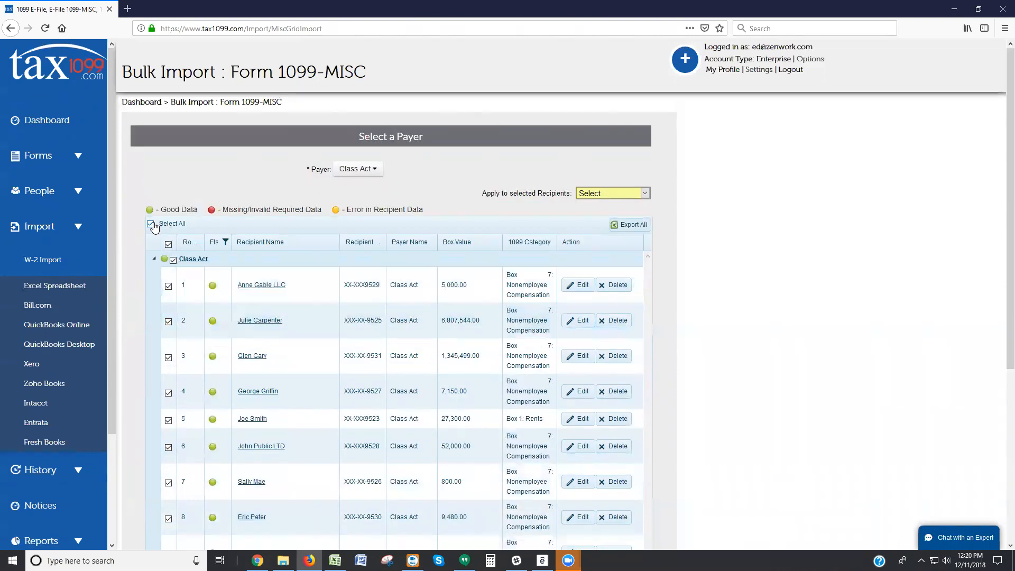
- Upload all selected recipient records from the bulk import and dismiss the upload confirmation
{"action": "scroll", "coordinate": [396, 319], "scroll_direction": "down", "scroll_amount": 1}
{"action": "scroll", "coordinate": [396, 319], "scroll_direction": "down", "scroll_amount": 5}
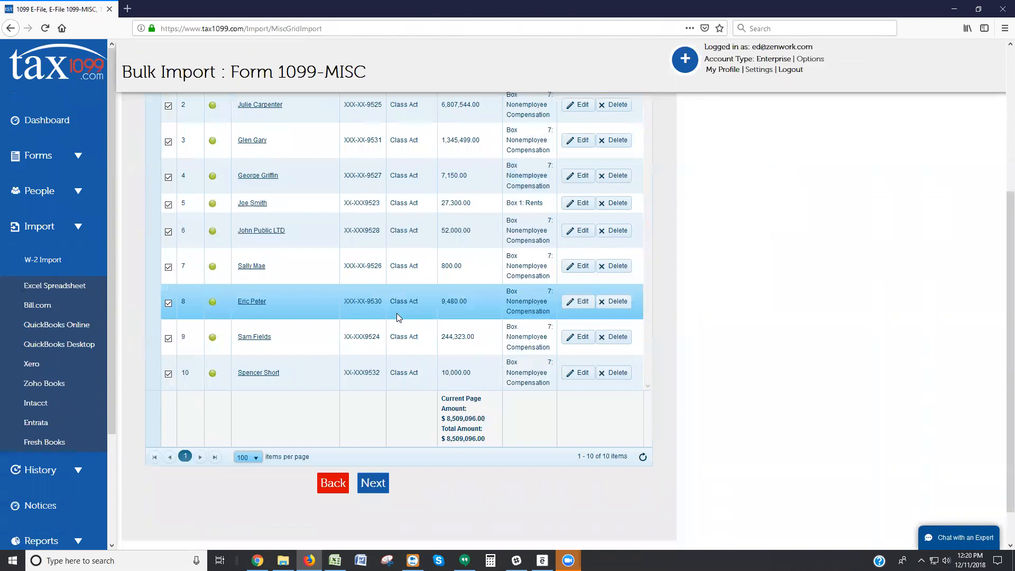
{"action": "left_click", "coordinate": [375, 487]}
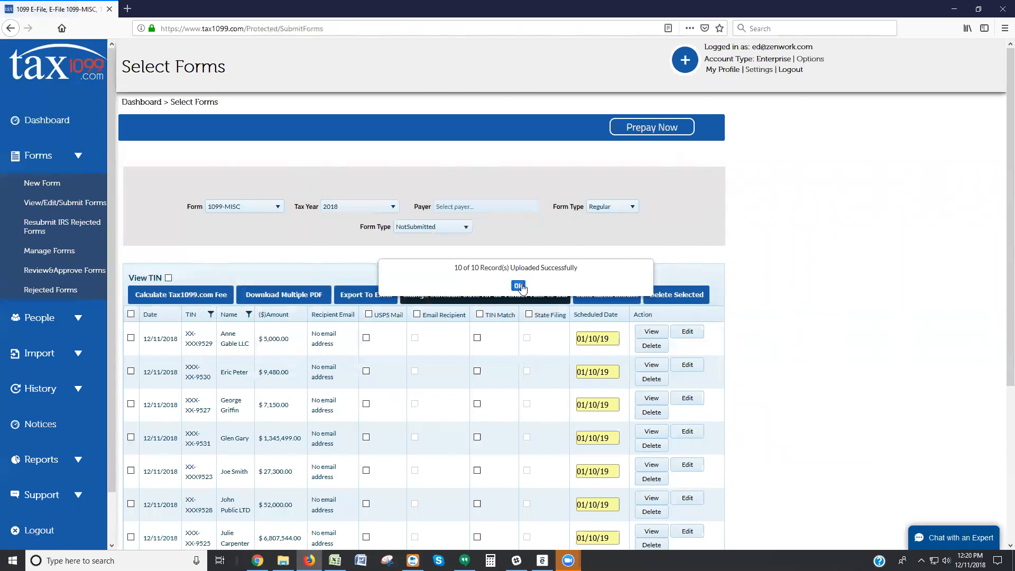
{"action": "left_click", "coordinate": [519, 286]}
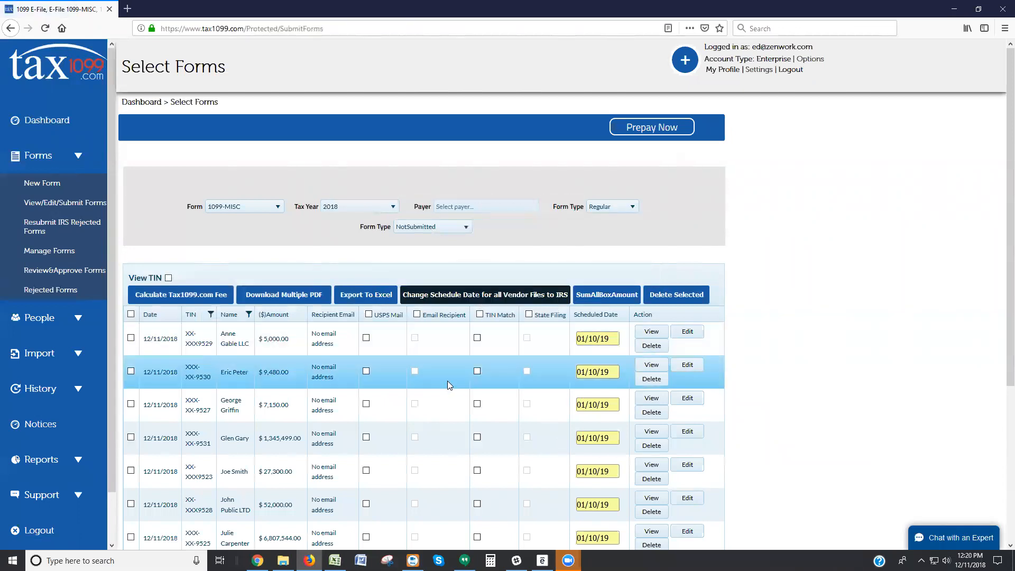
- Review the unsubmitted 1099-MISC forms and toggle state filing off and back on for the MA recipient
{"action": "scroll", "coordinate": [447, 383], "scroll_direction": "down", "scroll_amount": 3}
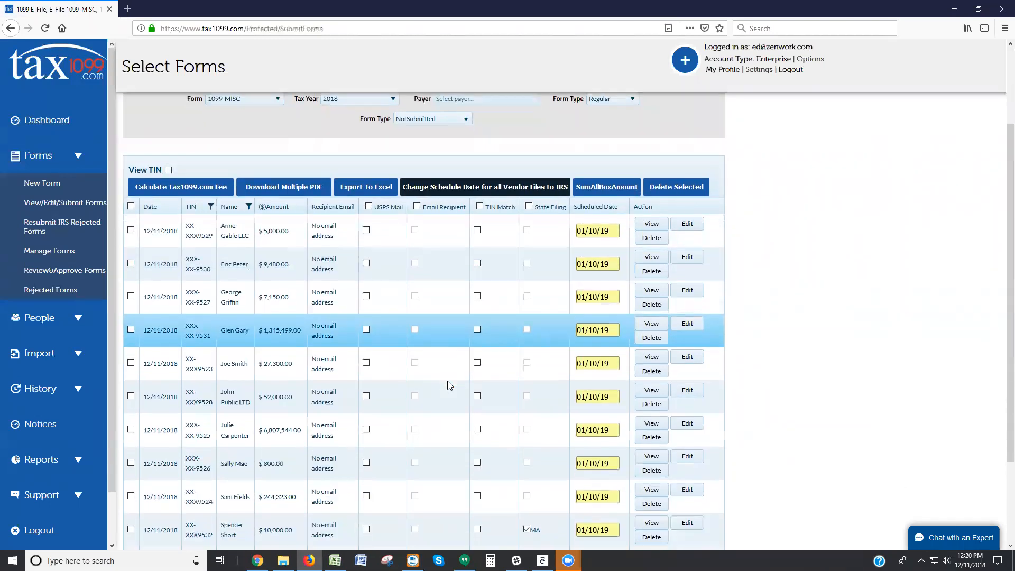
{"action": "scroll", "coordinate": [447, 385], "scroll_direction": "down", "scroll_amount": 1}
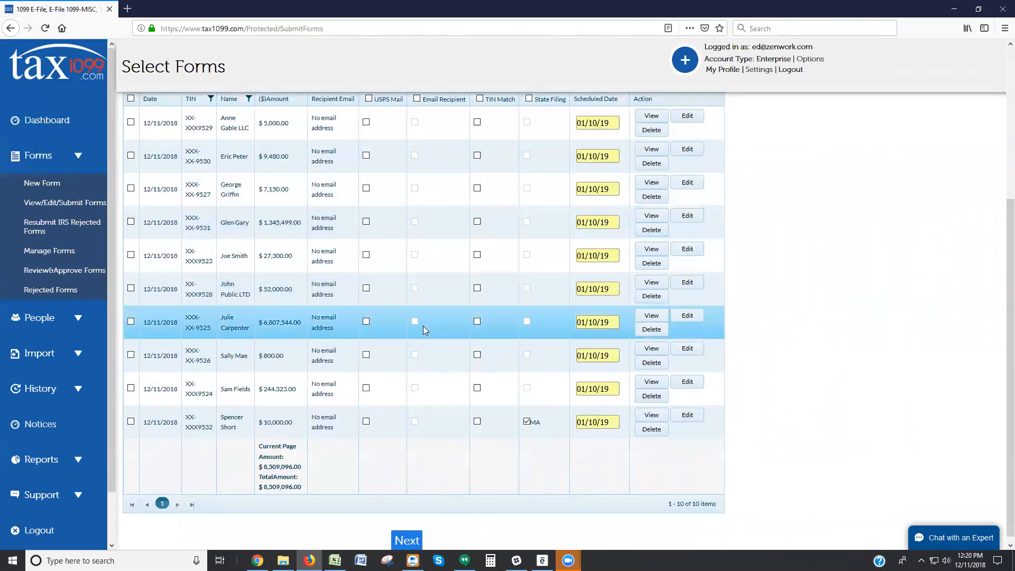
{"action": "scroll", "coordinate": [424, 325], "scroll_direction": "up", "scroll_amount": 1}
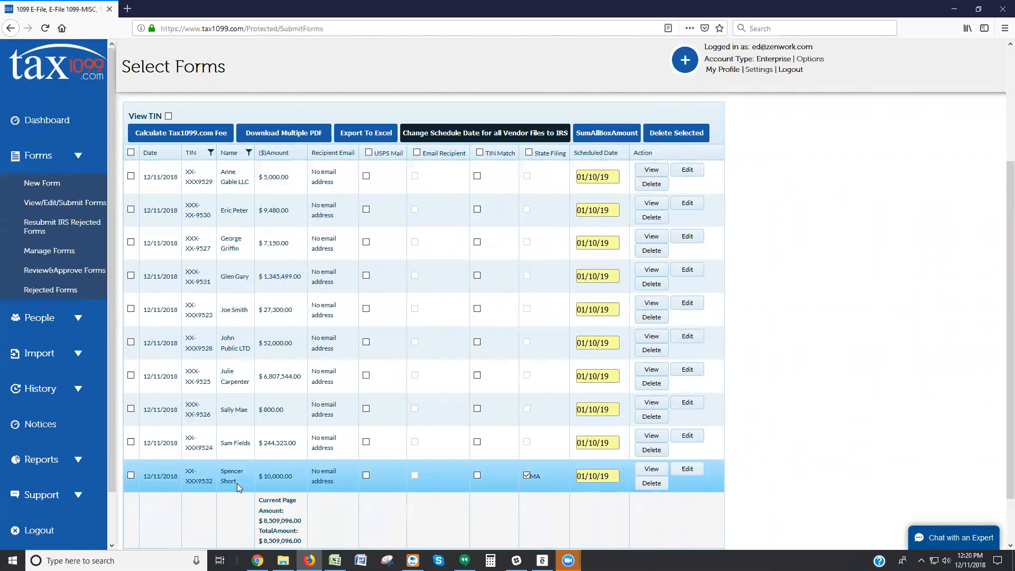
{"action": "left_click", "coordinate": [528, 476]}
{"action": "left_click", "coordinate": [527, 476]}
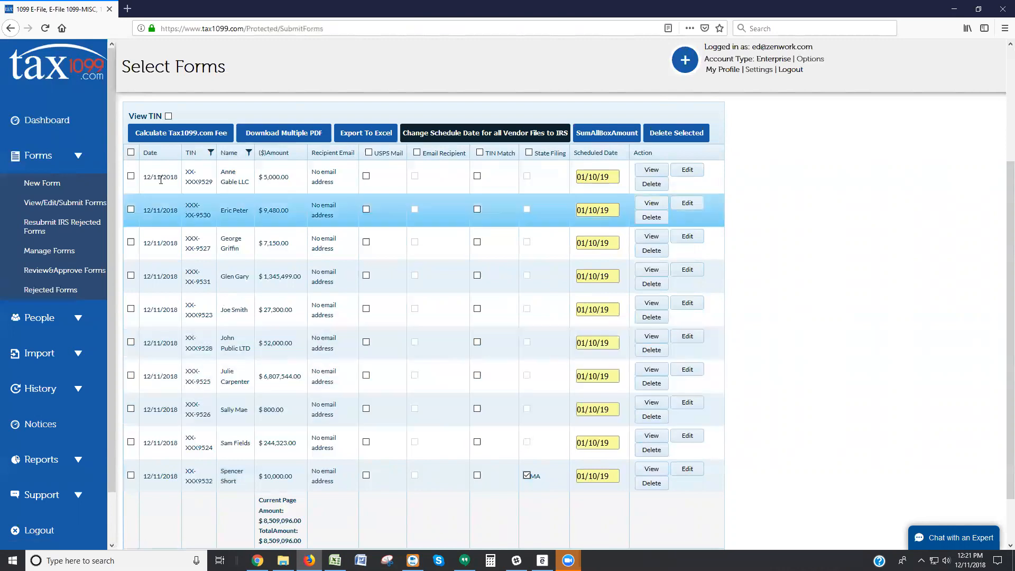
- Select all the unsubmitted 1099-MISC forms in the list
{"action": "left_click", "coordinate": [131, 153]}
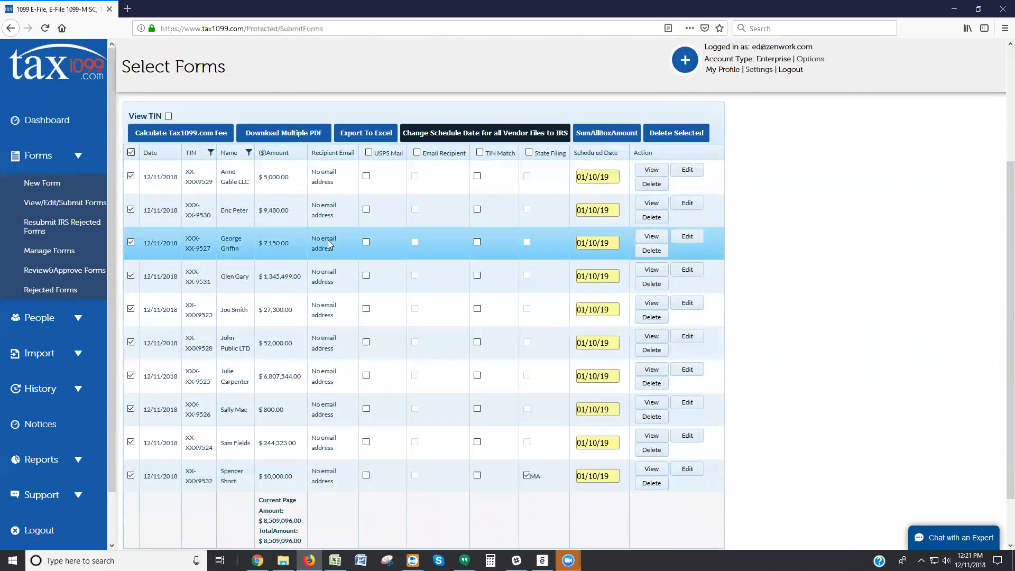
{"action": "scroll", "coordinate": [341, 239], "scroll_direction": "down", "scroll_amount": 2}
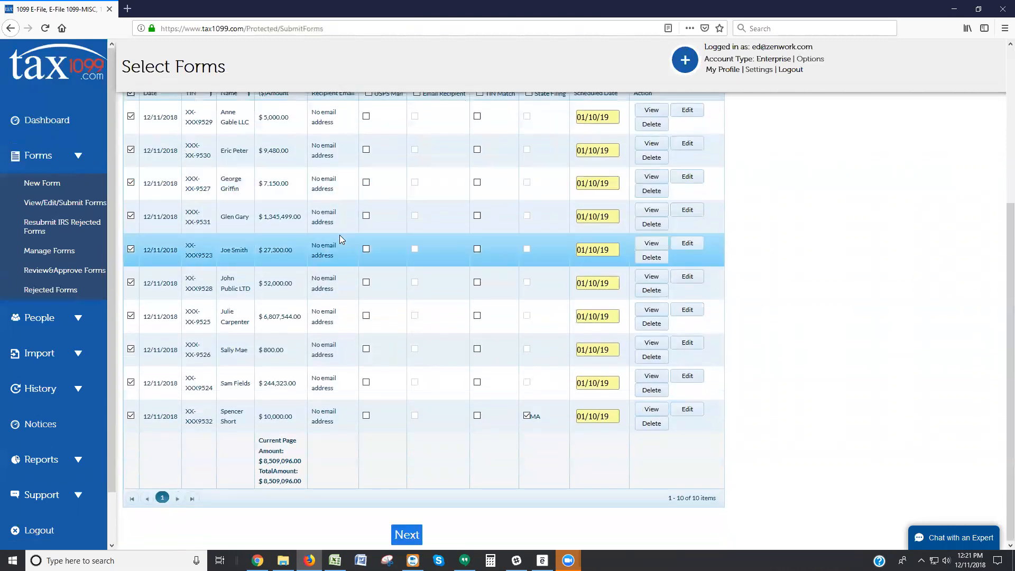